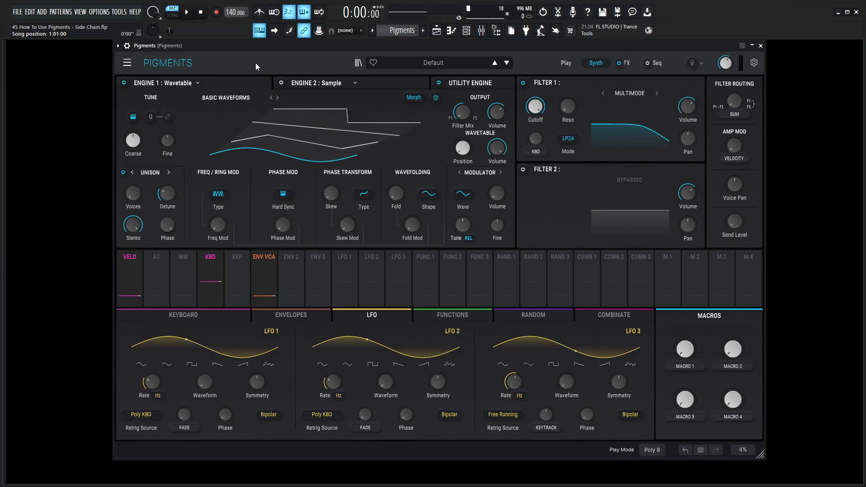
Change Engine 1's engine type from Wavetable to Analog.
click(126, 63)
click(236, 82)
click(190, 84)
click(149, 120)
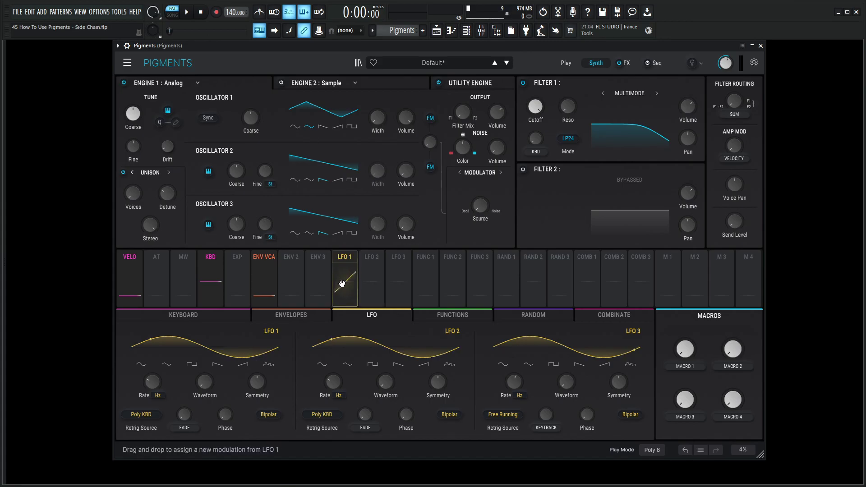
Route LFO 1 to Engine 1 Fine and raise the LFO 1 rate to 5.35 Hz.
drag(346, 290, 129, 147)
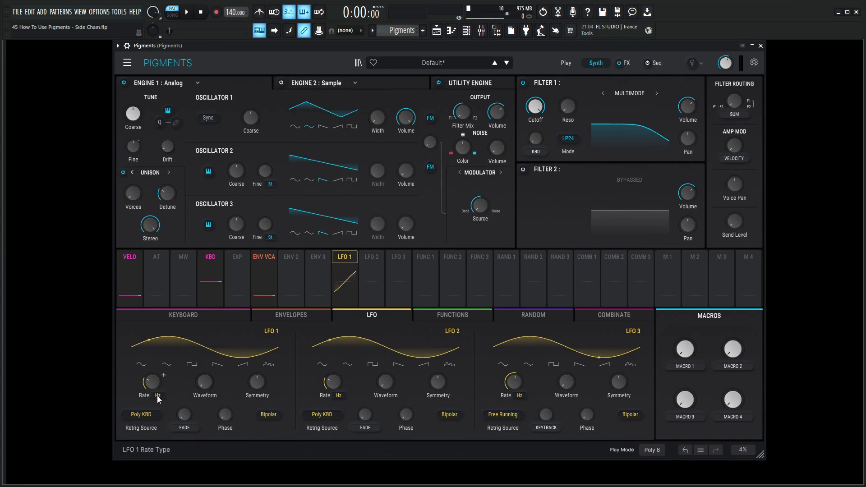
drag(152, 382, 151, 369)
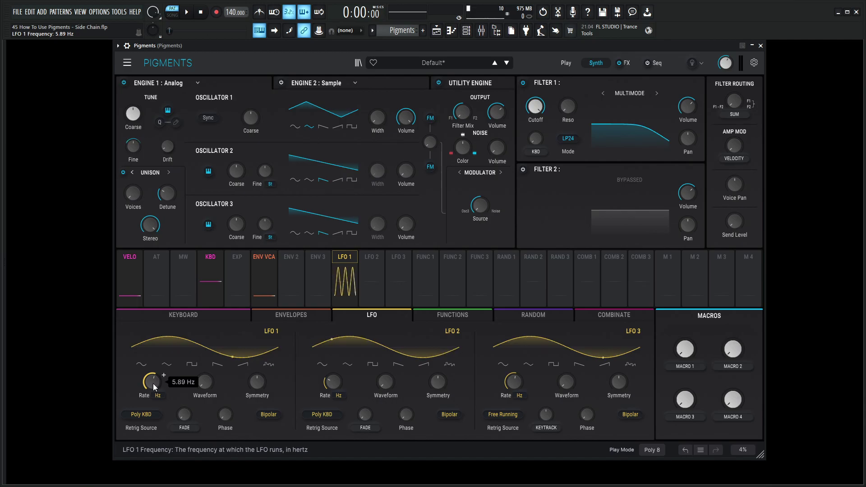
scroll(153, 386, down, 2)
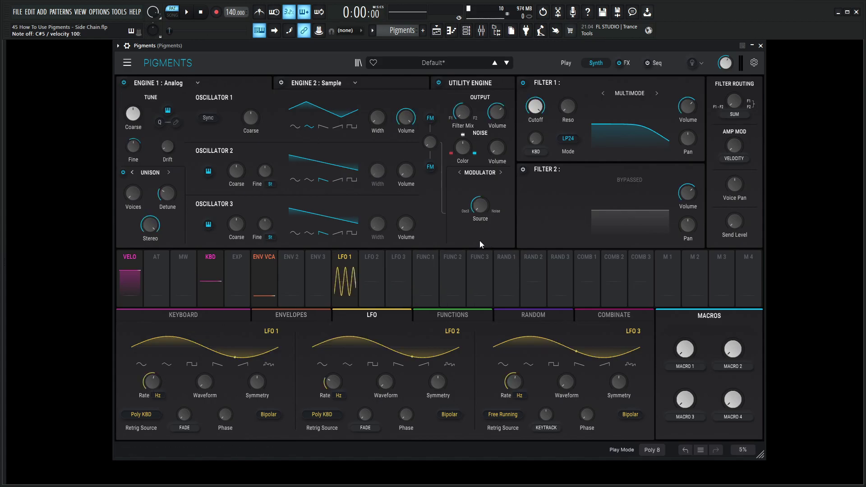
Side-chain the LFO 1 to Engine 1 Fine amount (0.25) to the Mod Wheel at 1.00.
click(346, 258)
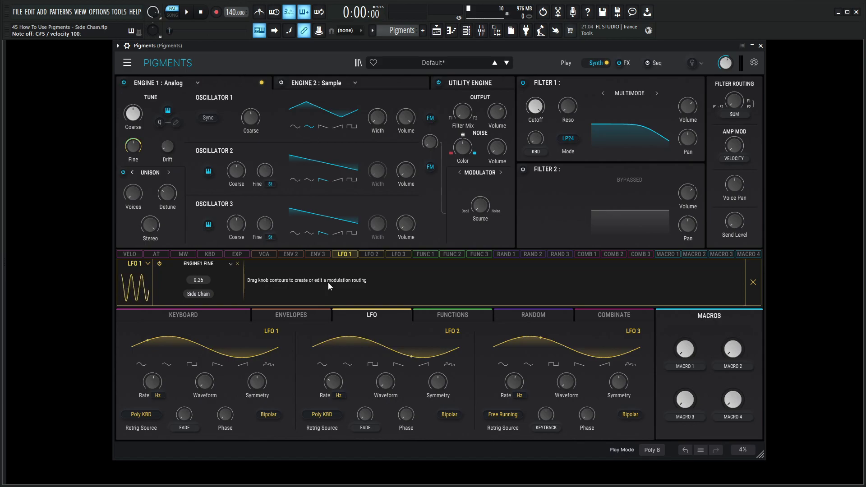
click(198, 295)
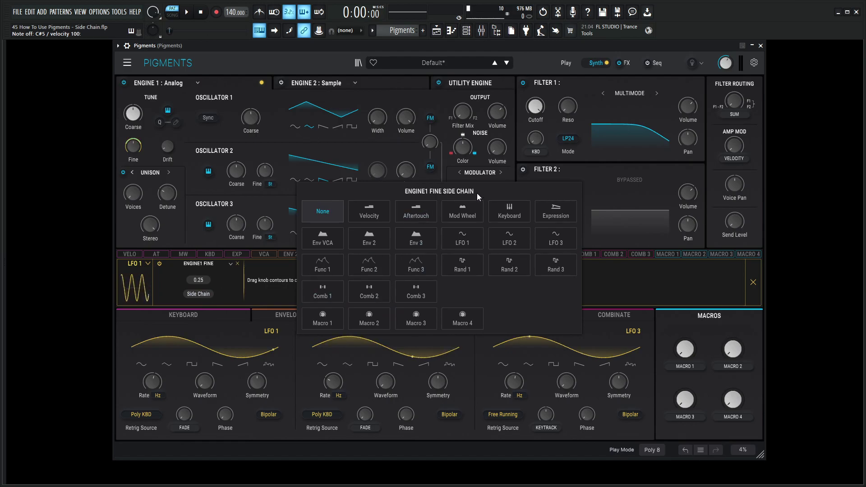
click(463, 217)
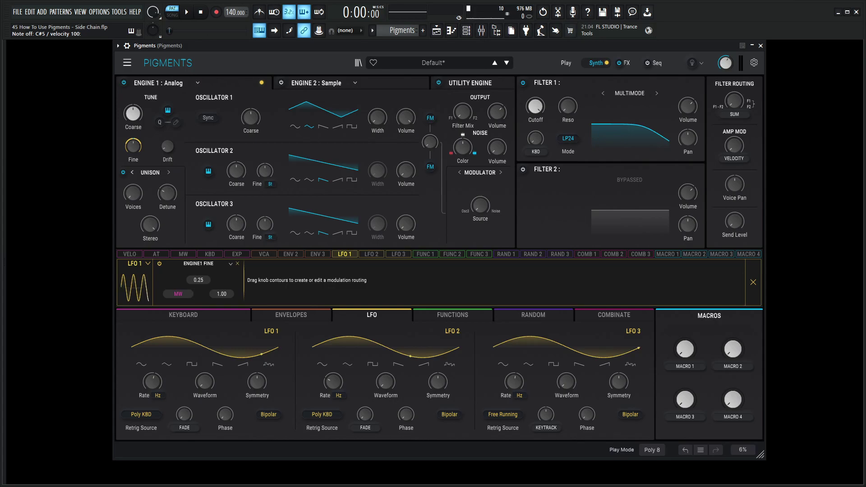
click(753, 282)
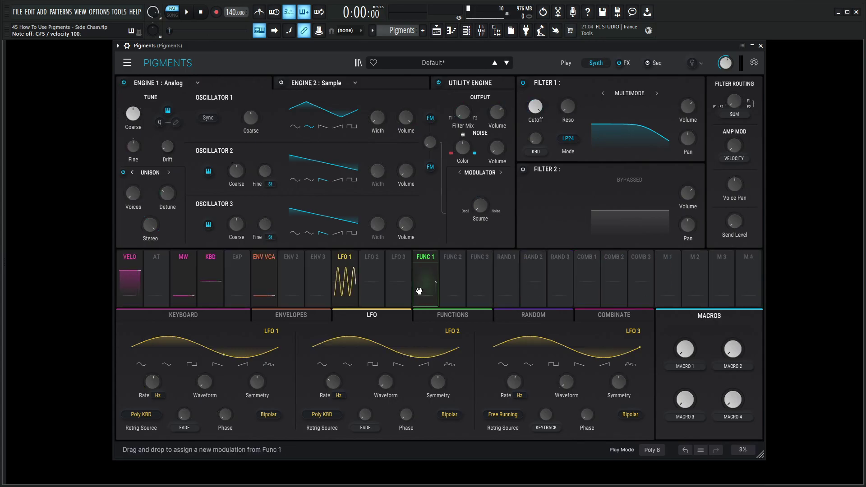
mouse_move(134, 146)
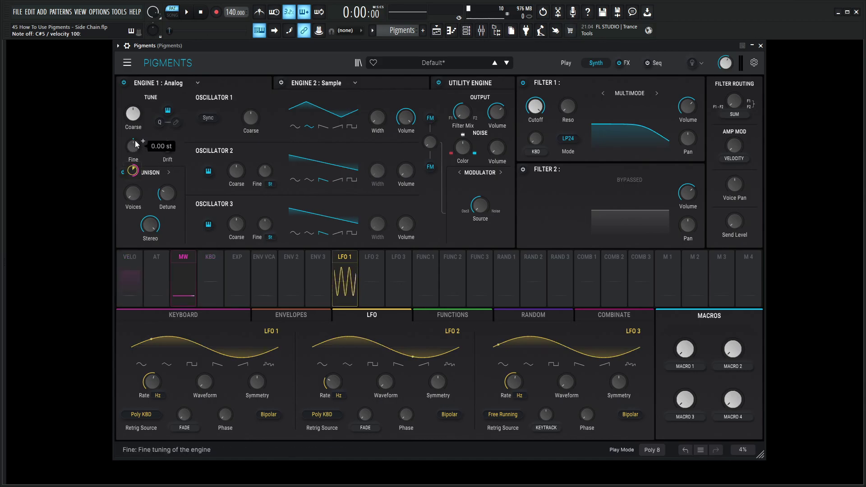
Adjust the LFO 1 Fine vibrato depth, show the keyboard panel, and nudge the mod wheel up.
drag(133, 175, 133, 171)
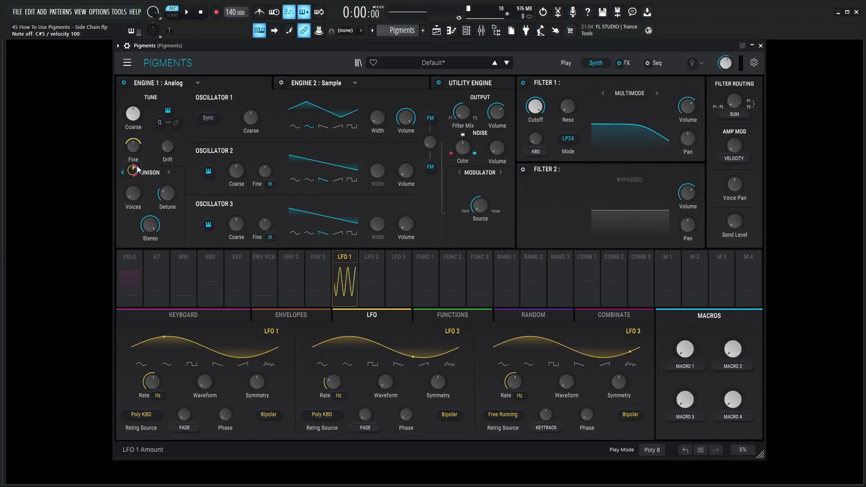
click(200, 317)
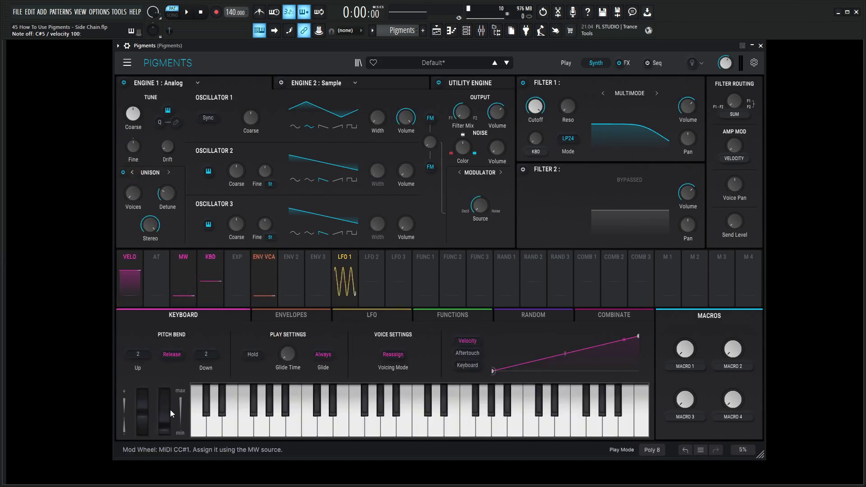
mouse_move(164, 412)
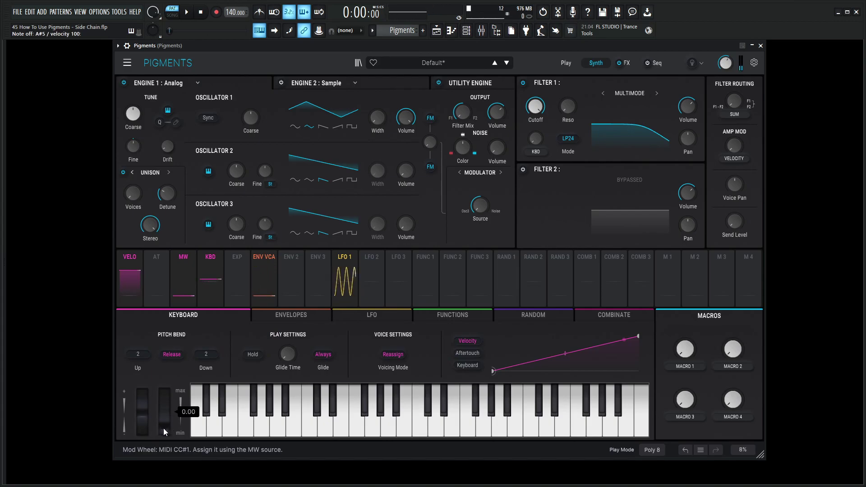
mouse_move(163, 429)
mouse_down()
mouse_move(163, 393)
mouse_move(165, 434)
mouse_up()
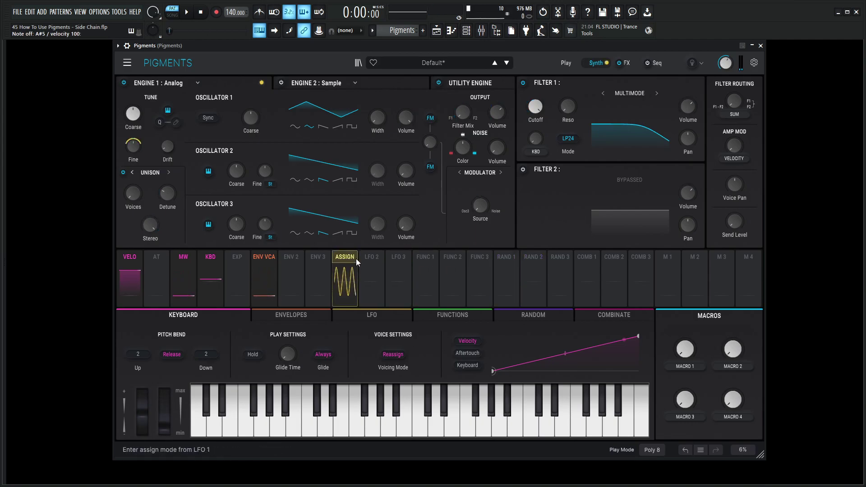
Lower the Mod Wheel side-chain amount on the LFO 1 Fine vibrato to 0.54.
click(349, 274)
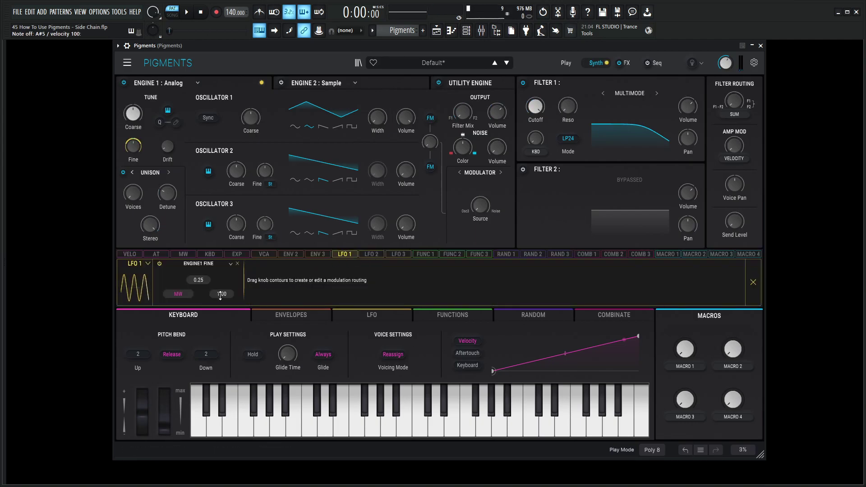
drag(227, 294, 227, 331)
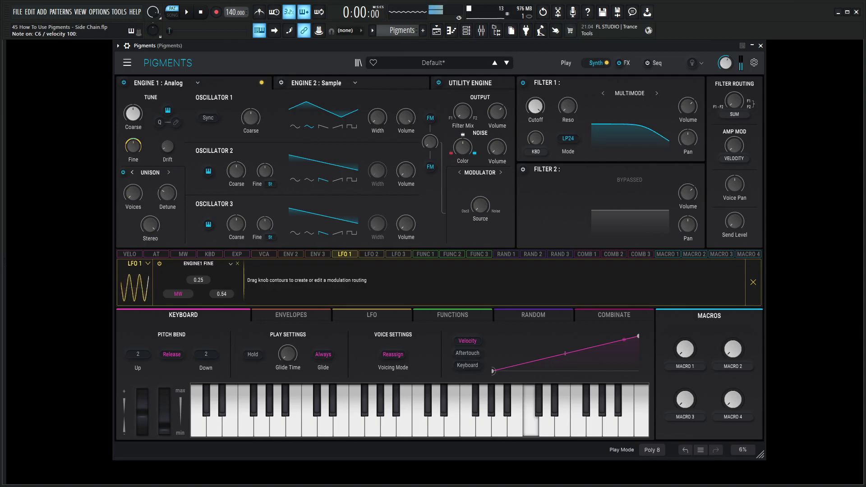
click(753, 283)
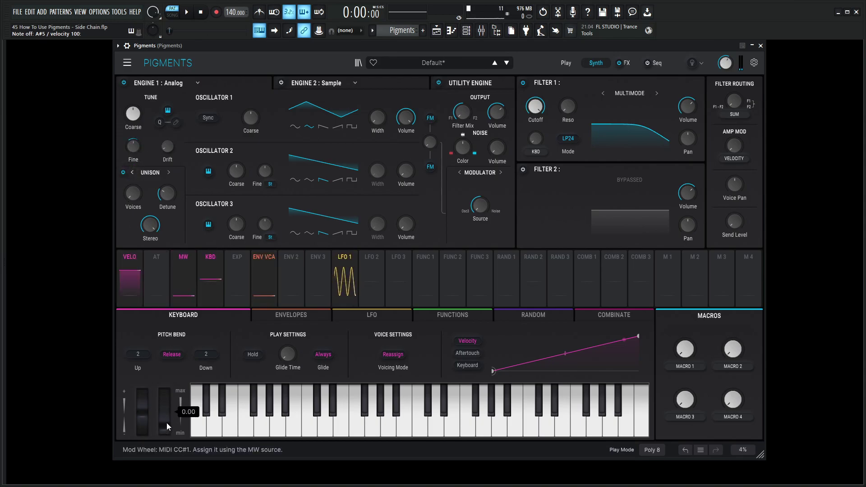
Test the mod wheel by raising it, returning it to zero, then pushing it to 1.00.
drag(166, 424, 170, 392)
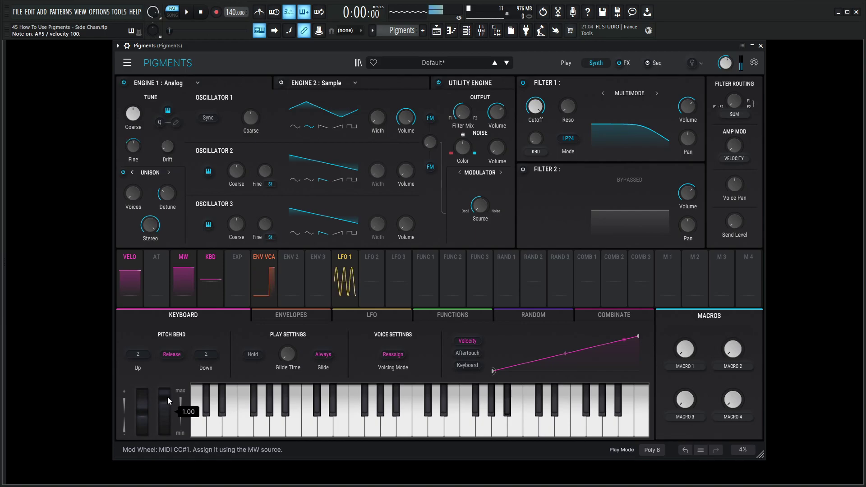
drag(167, 394, 175, 429)
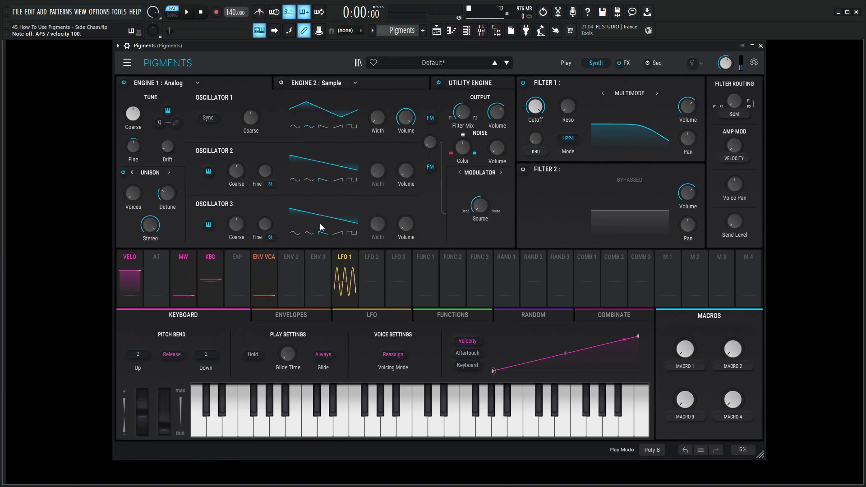
click(342, 261)
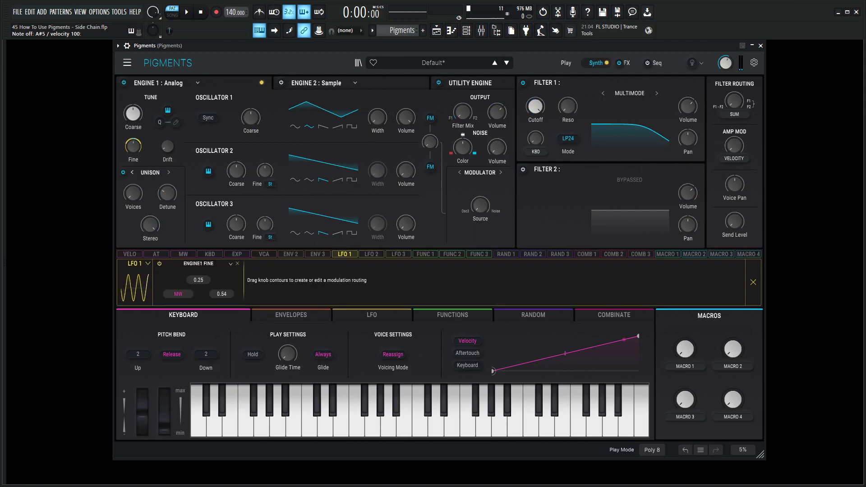
click(754, 283)
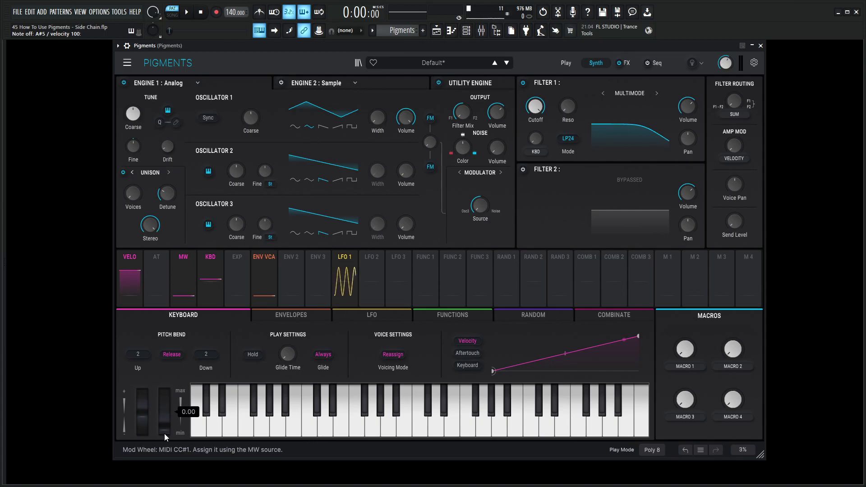
mouse_move(164, 434)
mouse_down()
mouse_move(165, 391)
mouse_move(168, 437)
mouse_up()
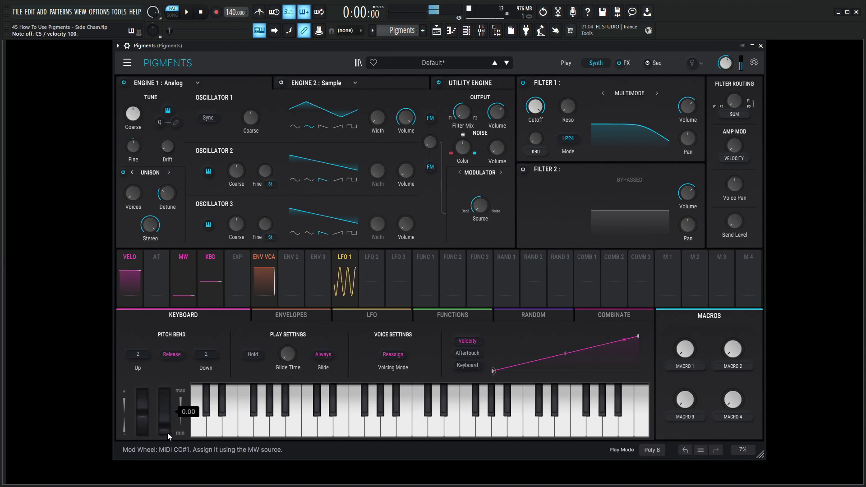
Replace the Mod Wheel side-chain source with Macro 1 and turn Macro 1 up to 1.00.
click(343, 261)
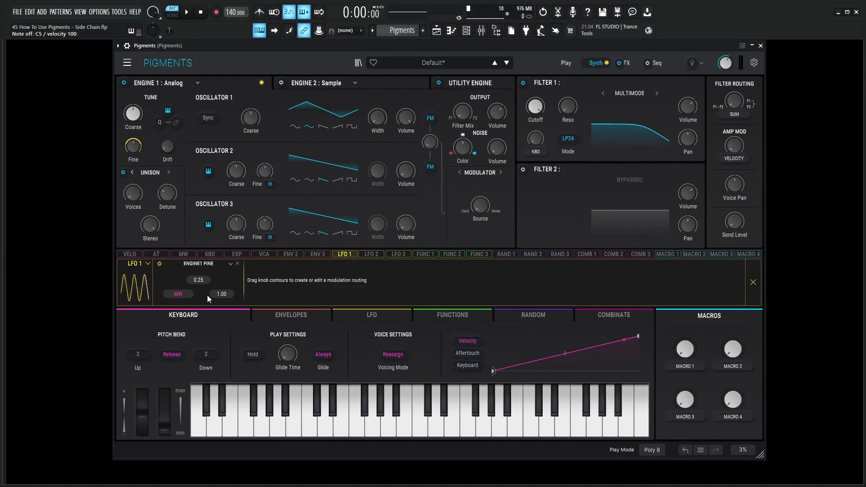
click(181, 294)
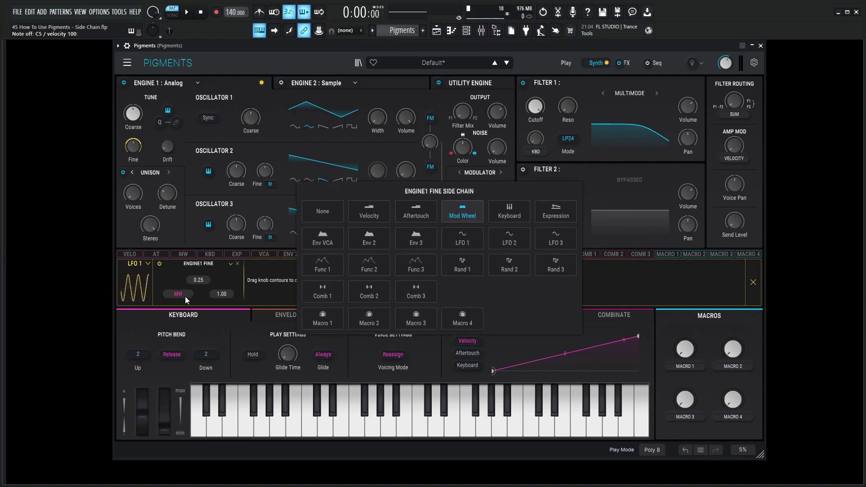
click(334, 320)
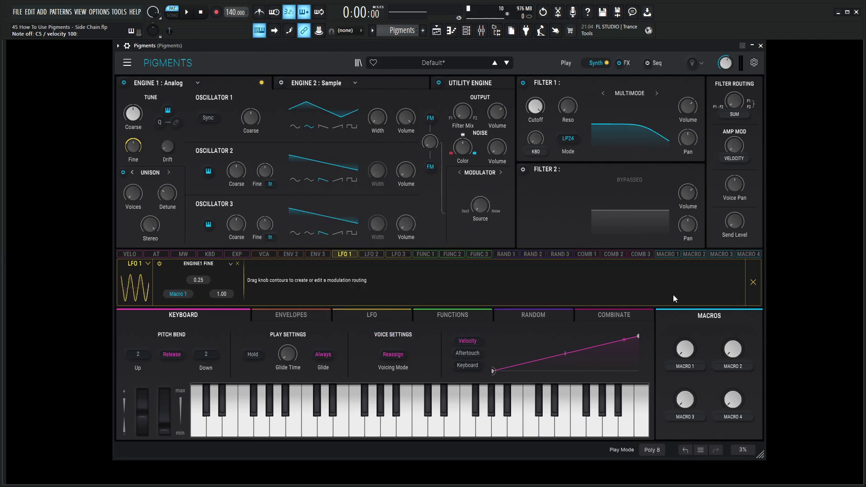
click(754, 283)
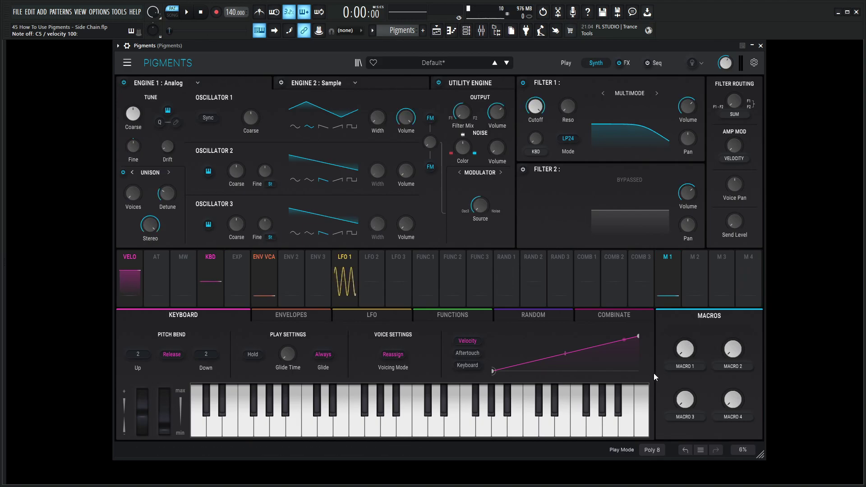
drag(689, 360, 690, 292)
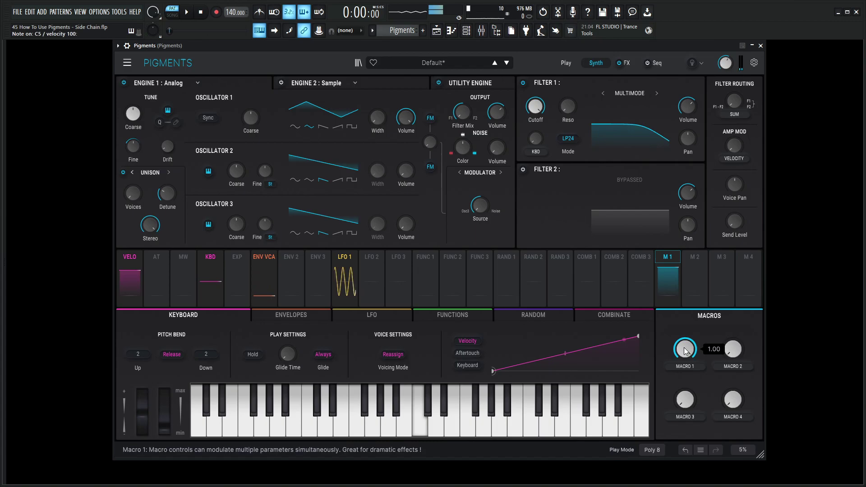
drag(685, 350, 685, 350)
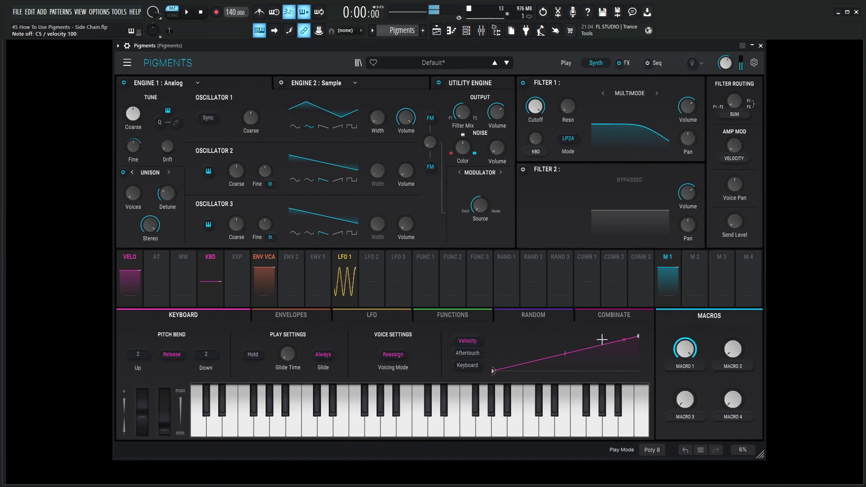
Reopen the Engine 1 Fine side-chain source list, which shows Macro 1 selected.
click(350, 258)
click(193, 294)
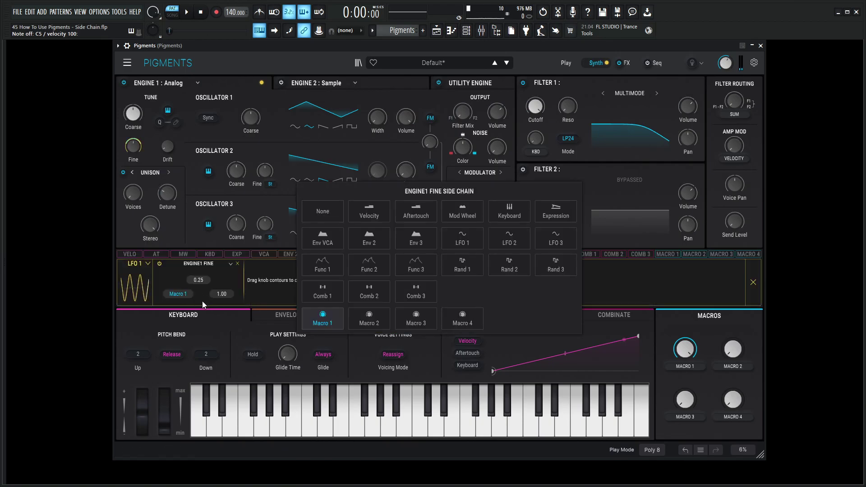